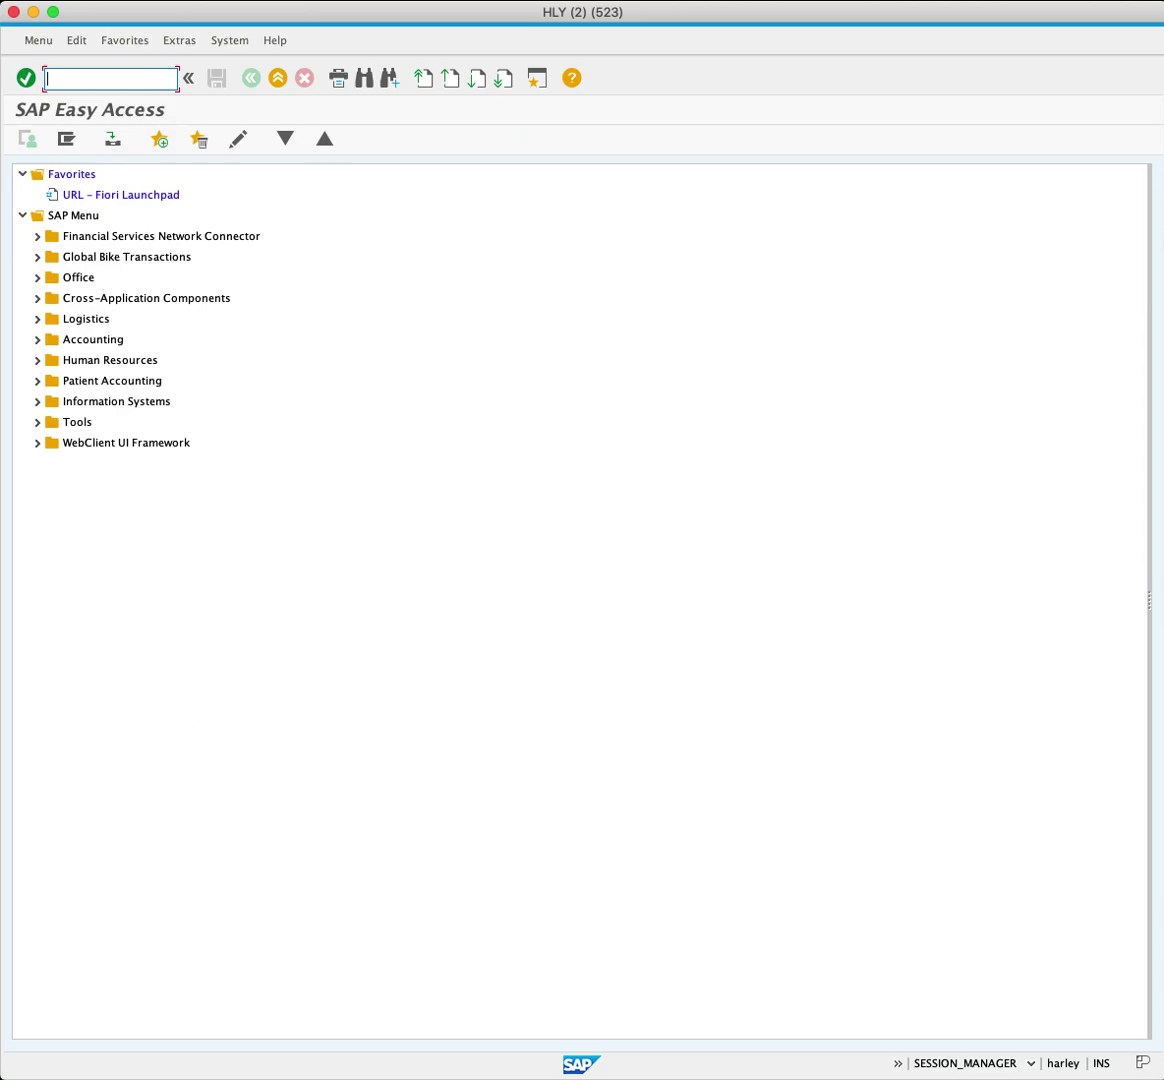
text(MIGO)
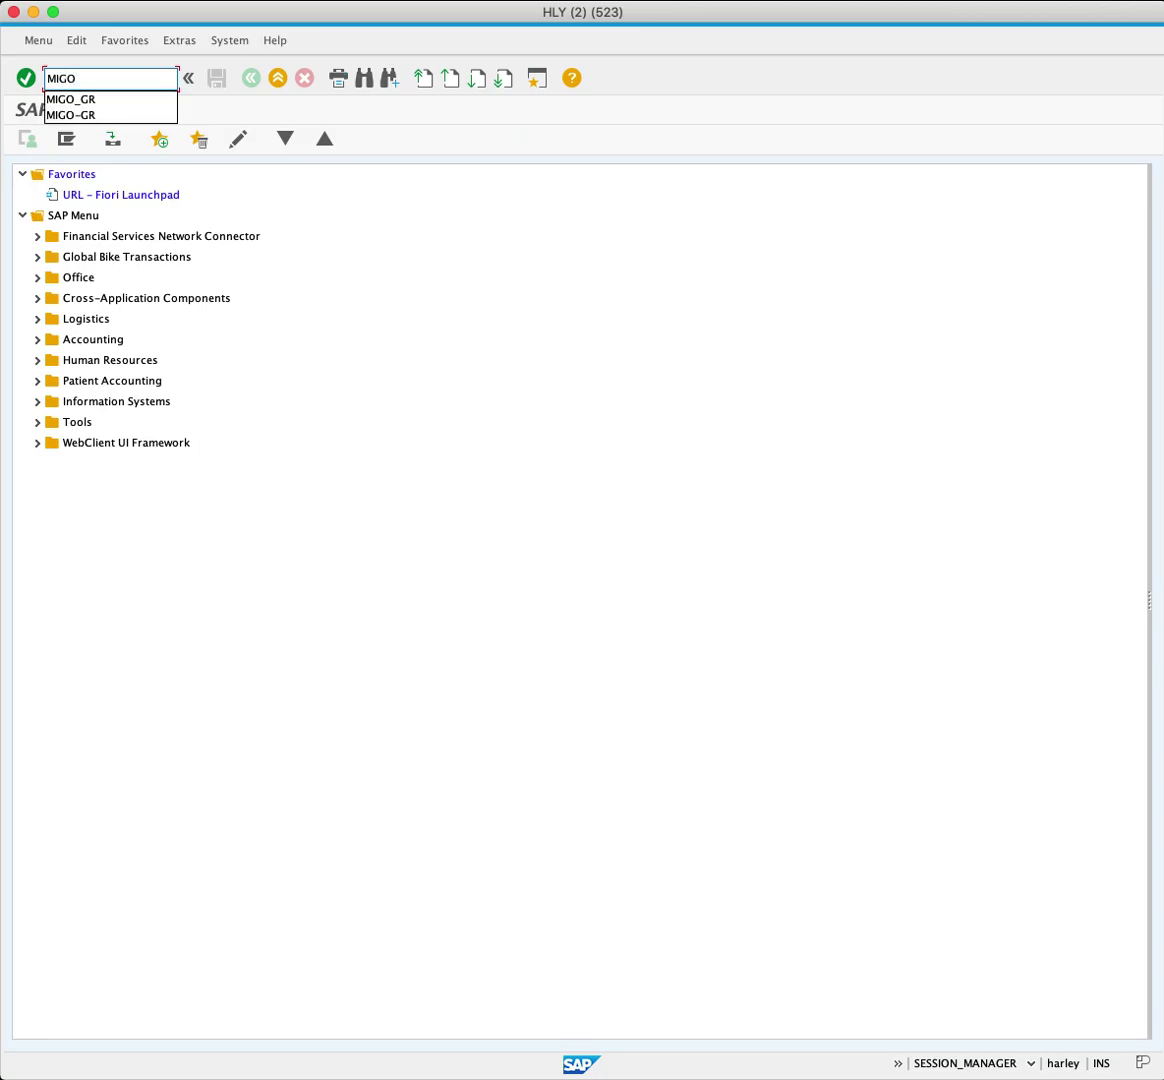
text(_GR)
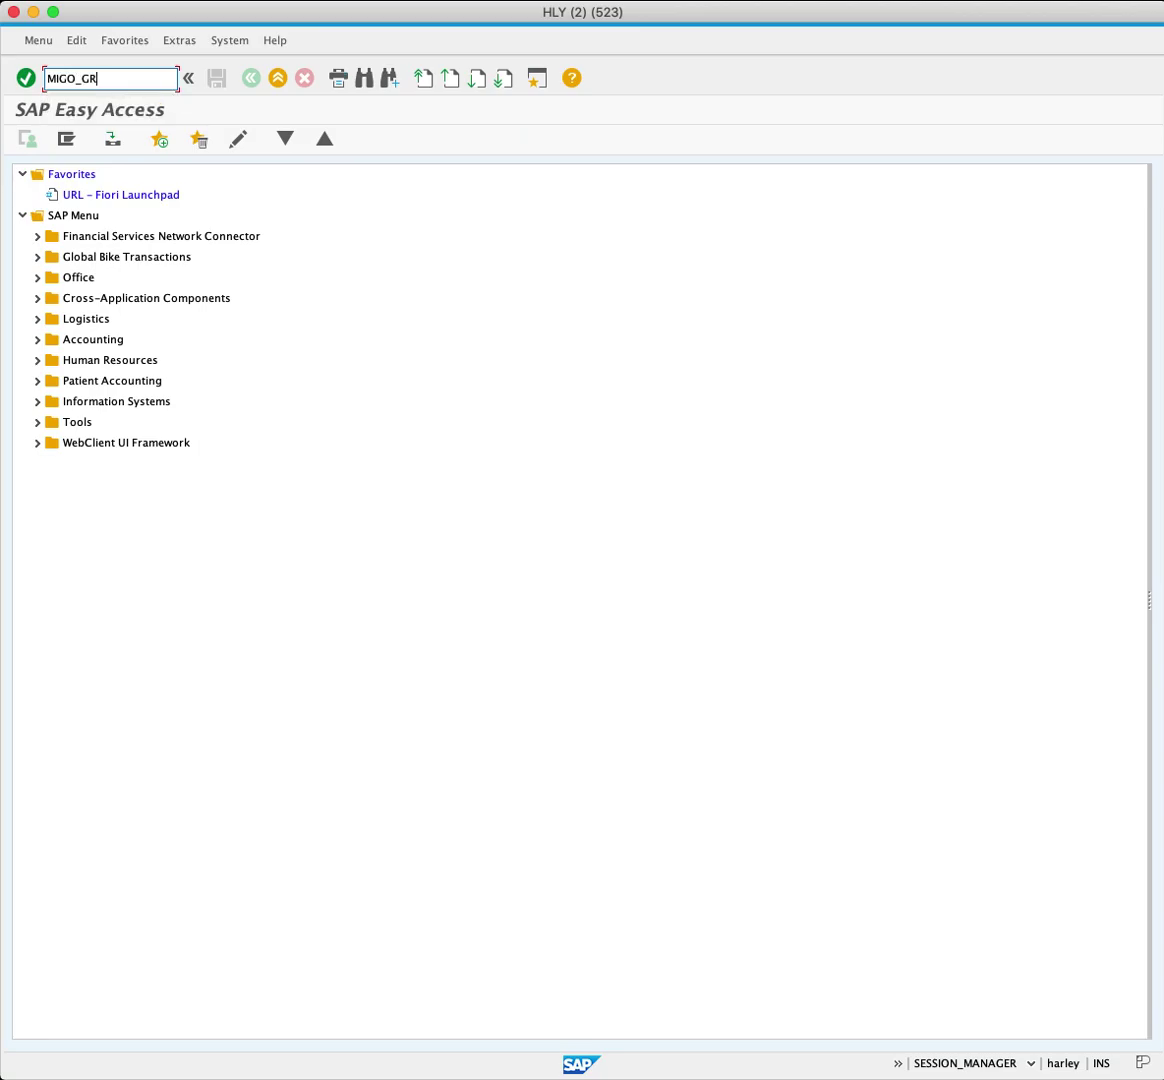
Run the MIGO_GR transaction code from SAP Easy Access.
key(Return)
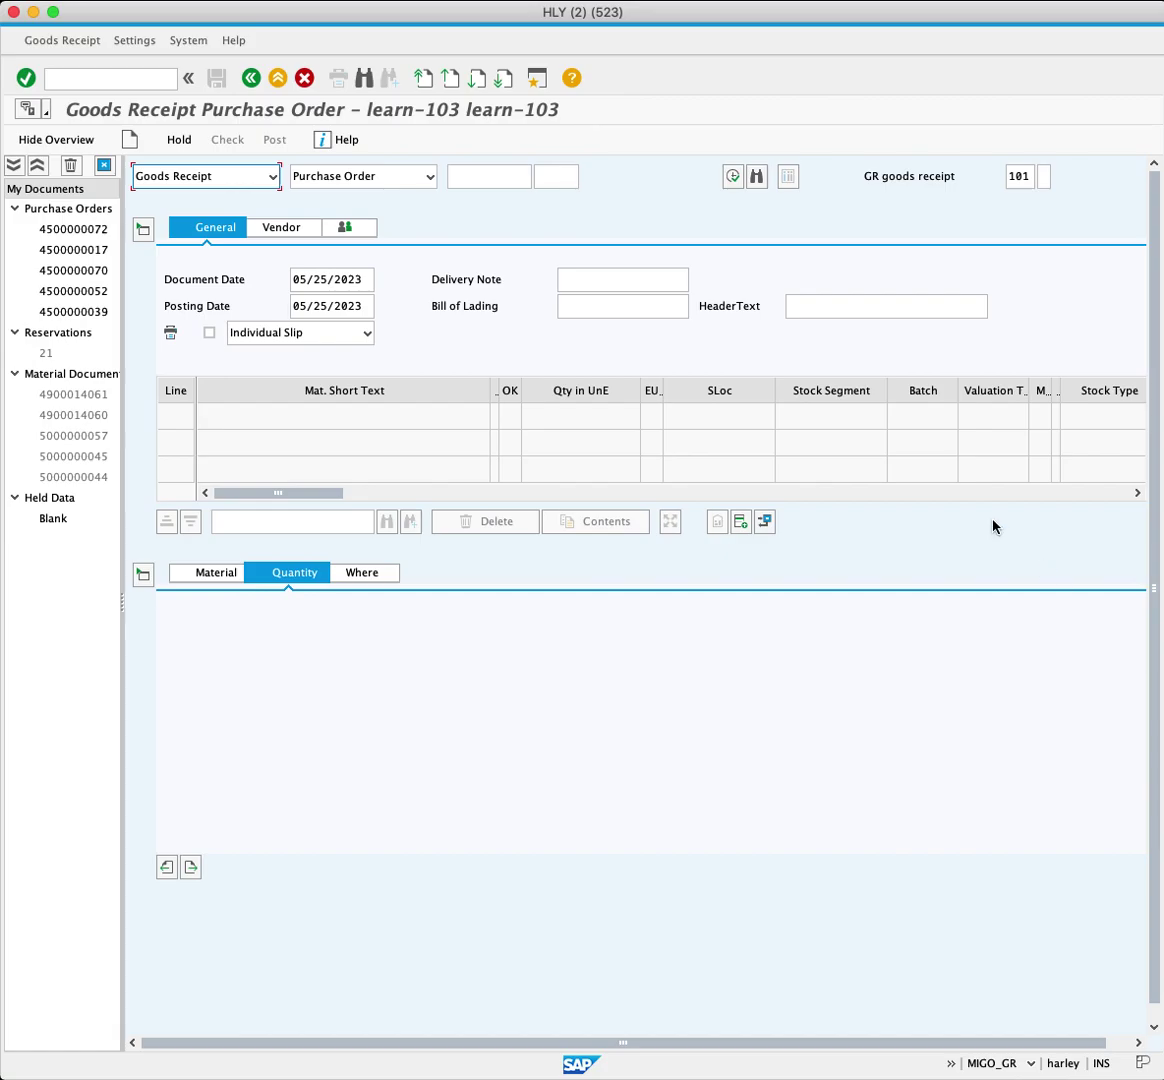
Keep Purchase Order as the reference document type and select the order number field.
click(477, 175)
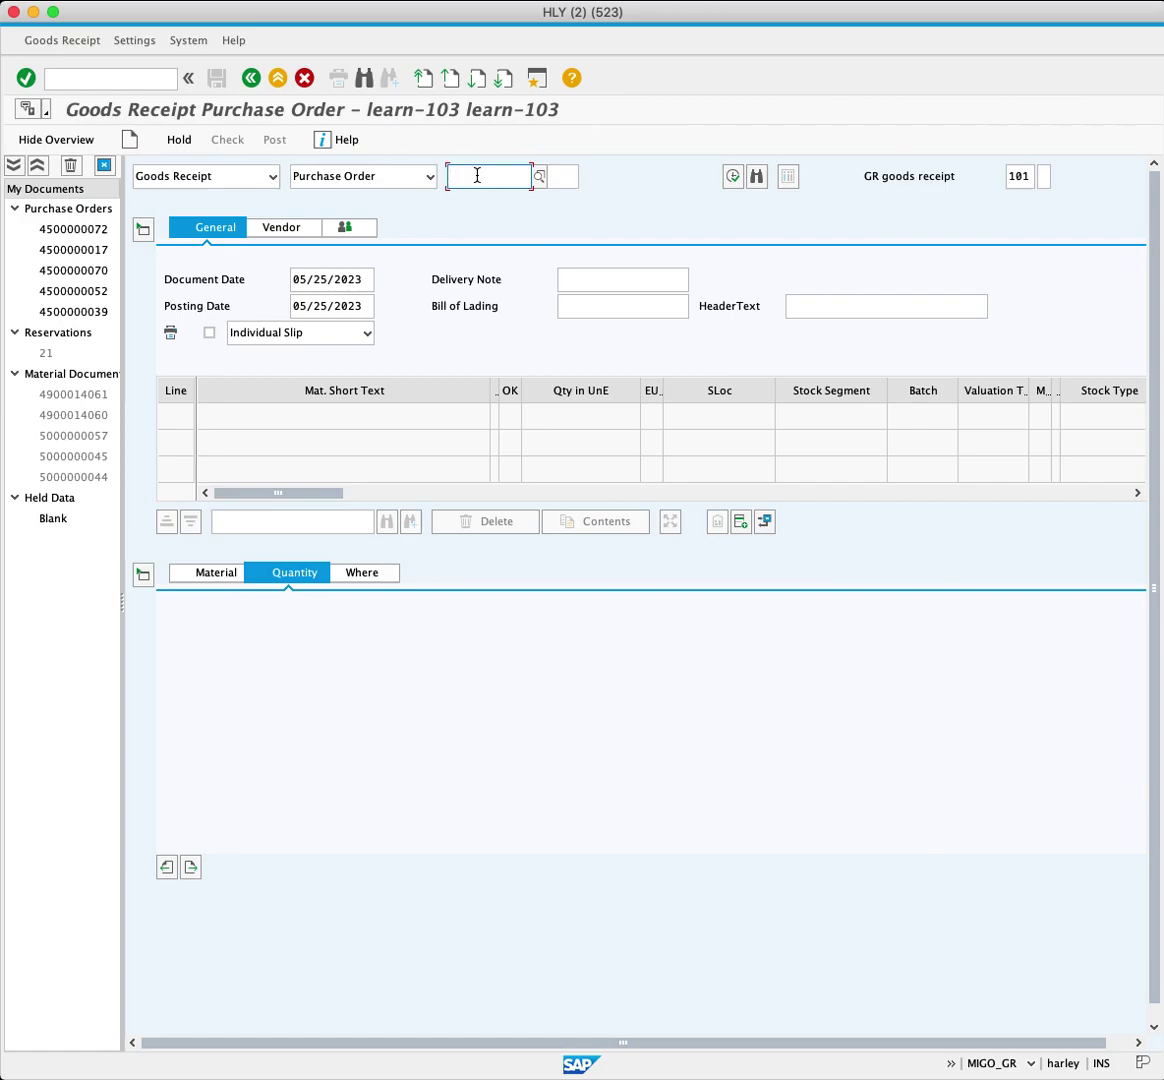
click(433, 182)
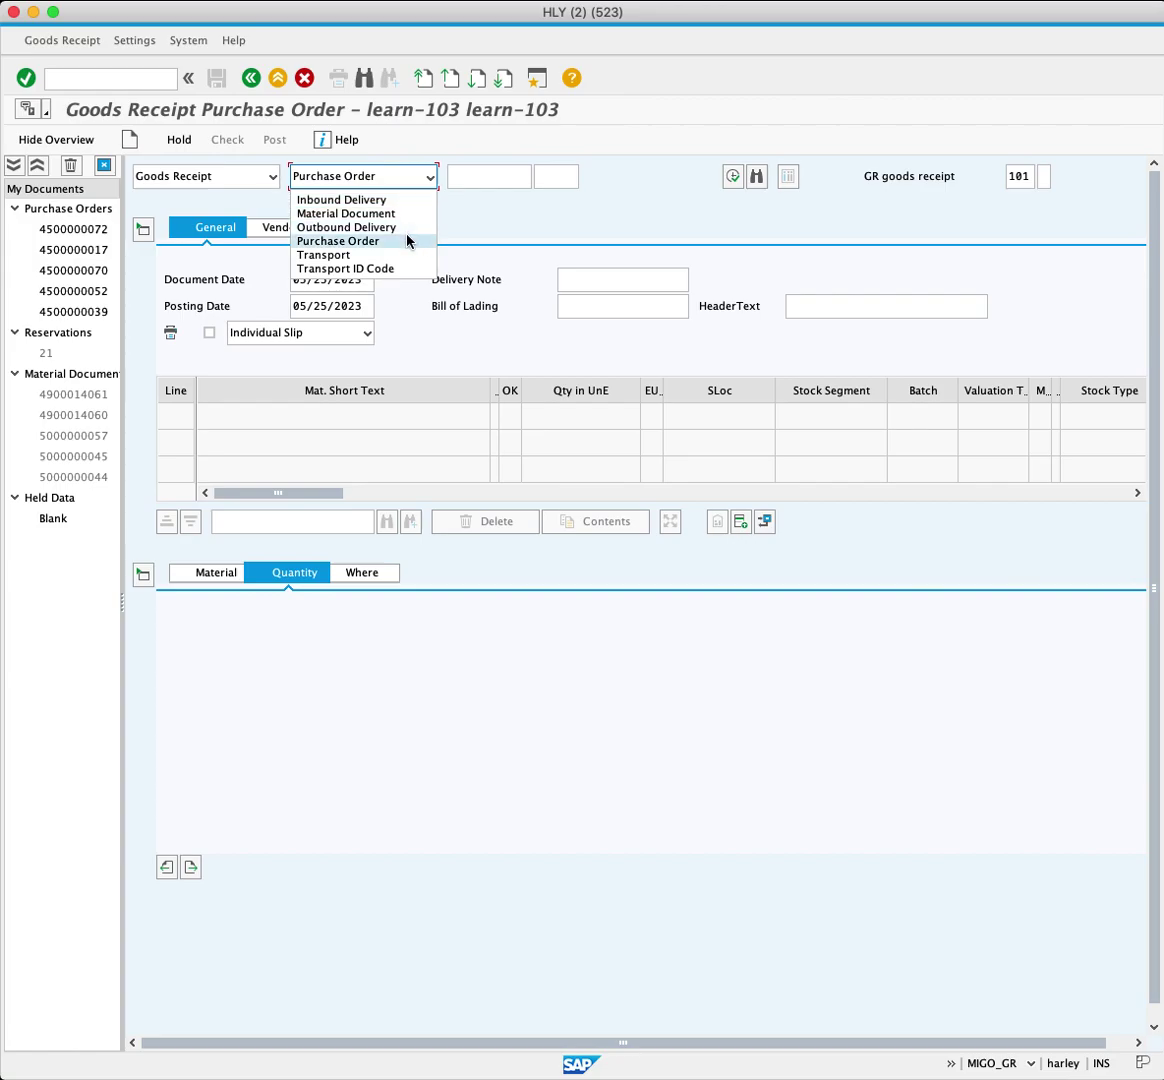
click(406, 241)
click(461, 176)
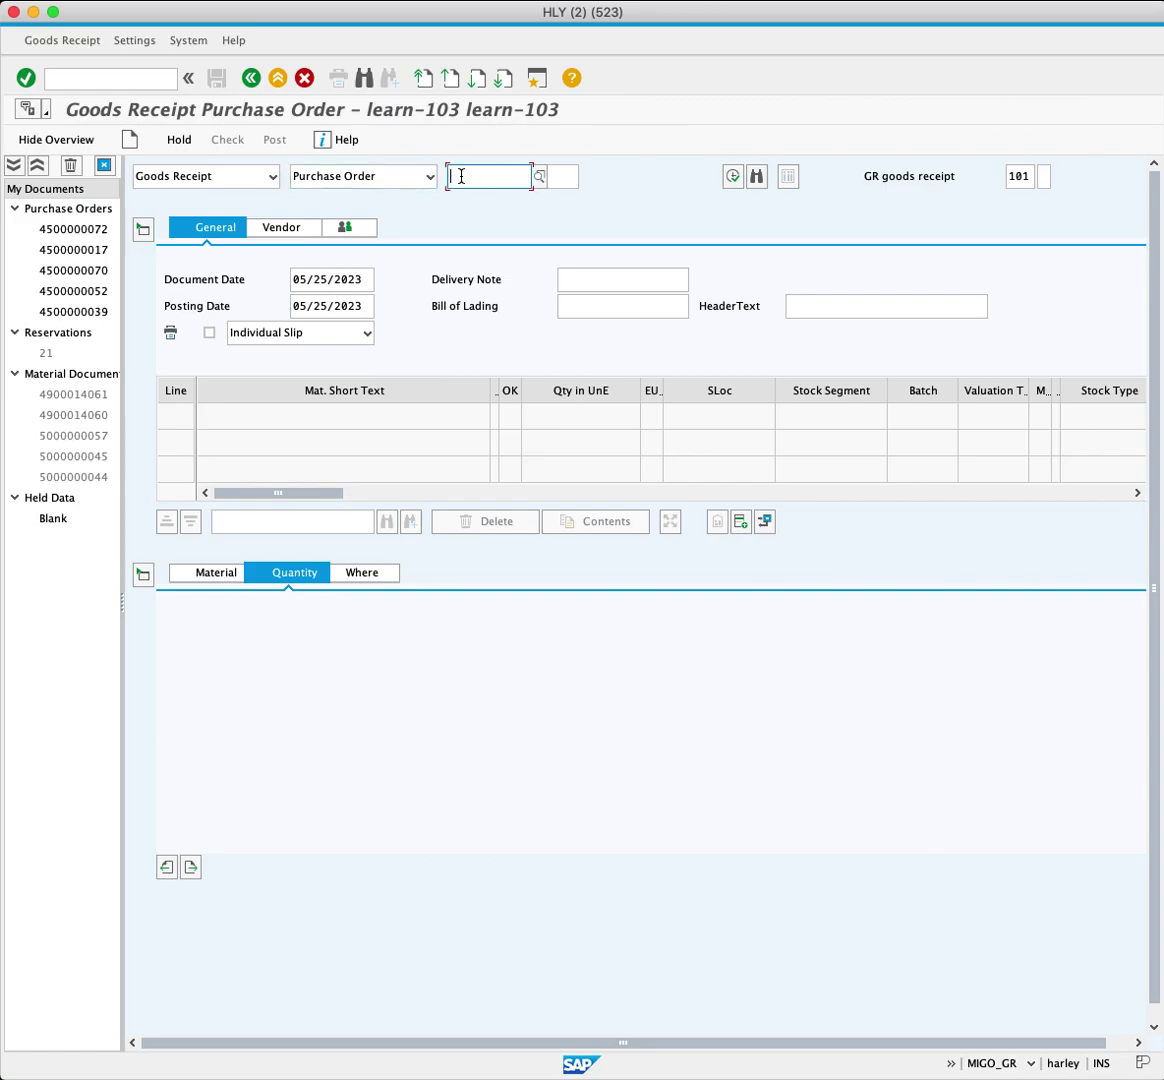
text(45)
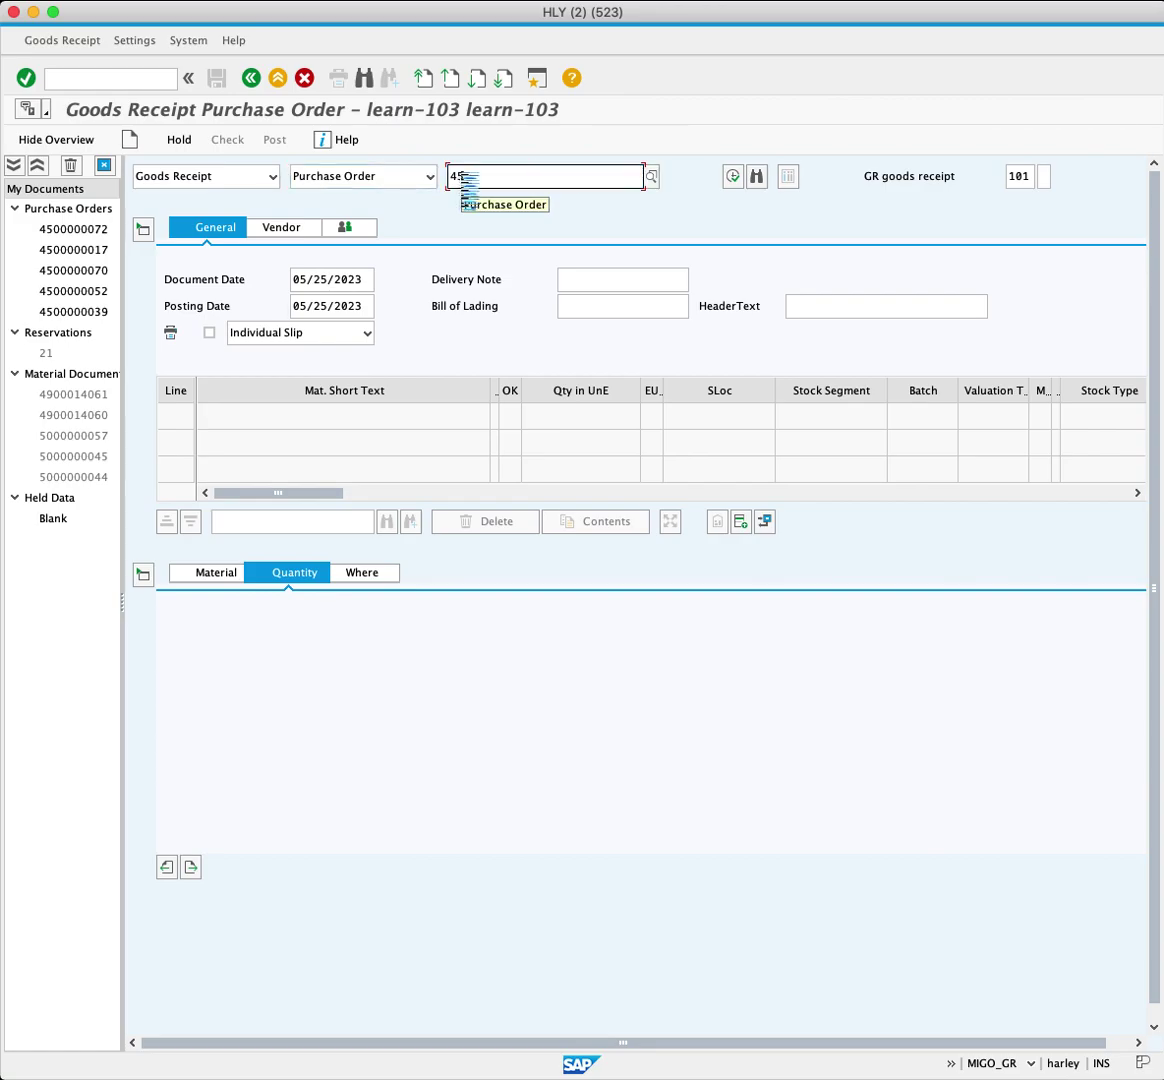
text(000)
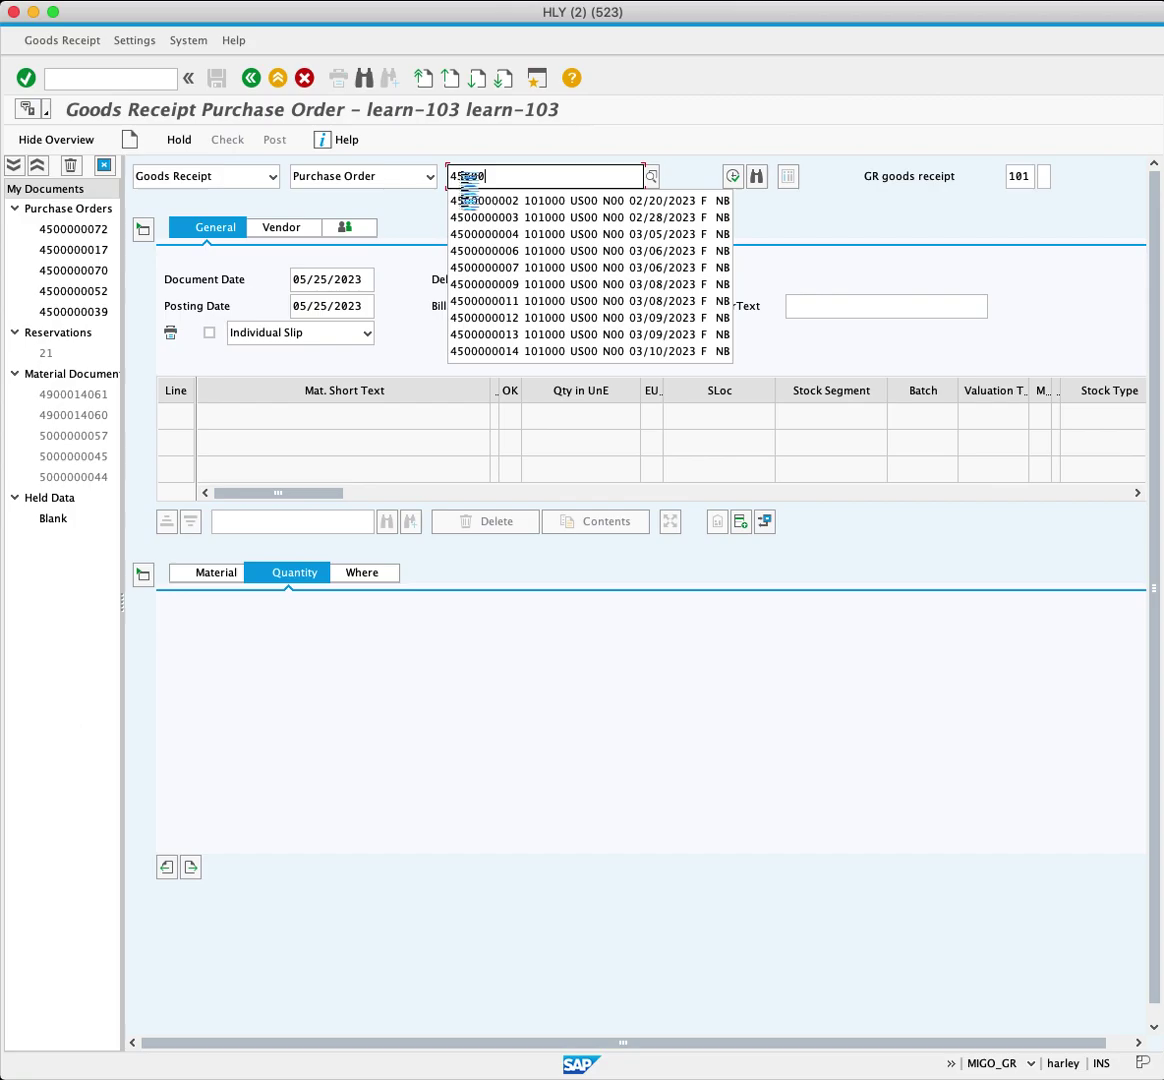
text(000)
text(7)
text(2)
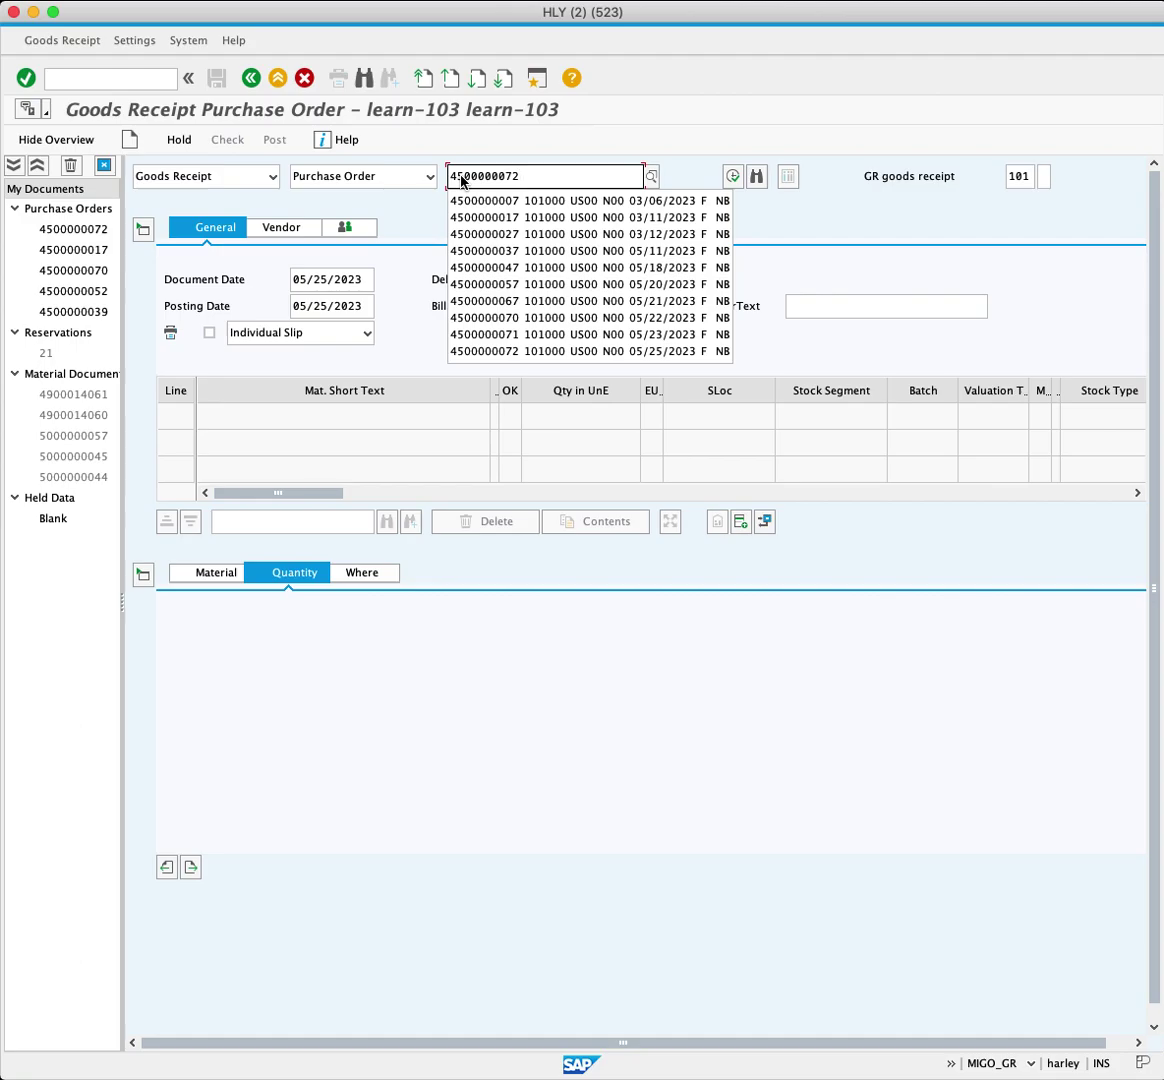
key(Return)
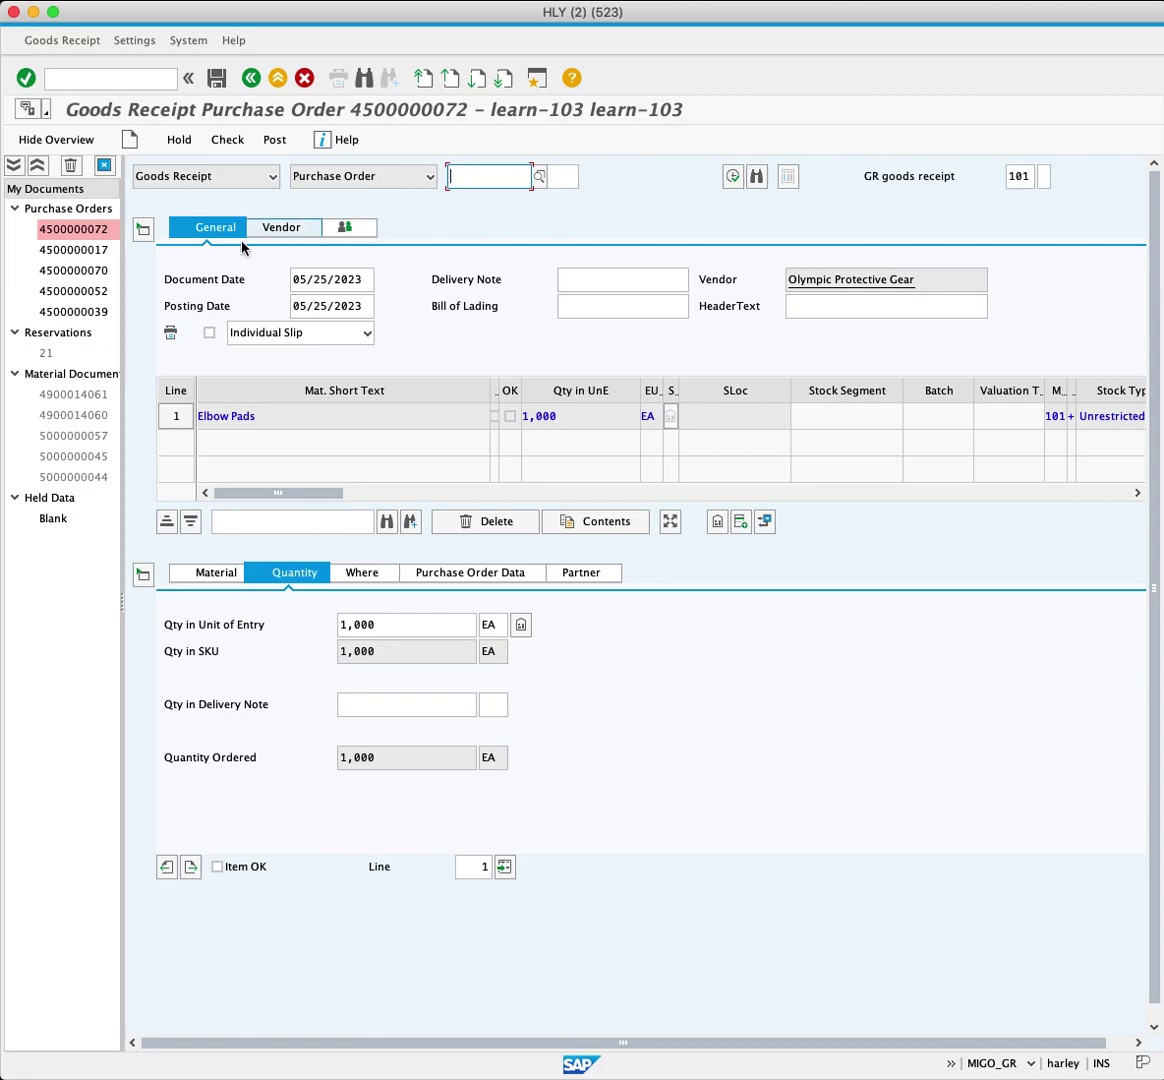
click(197, 579)
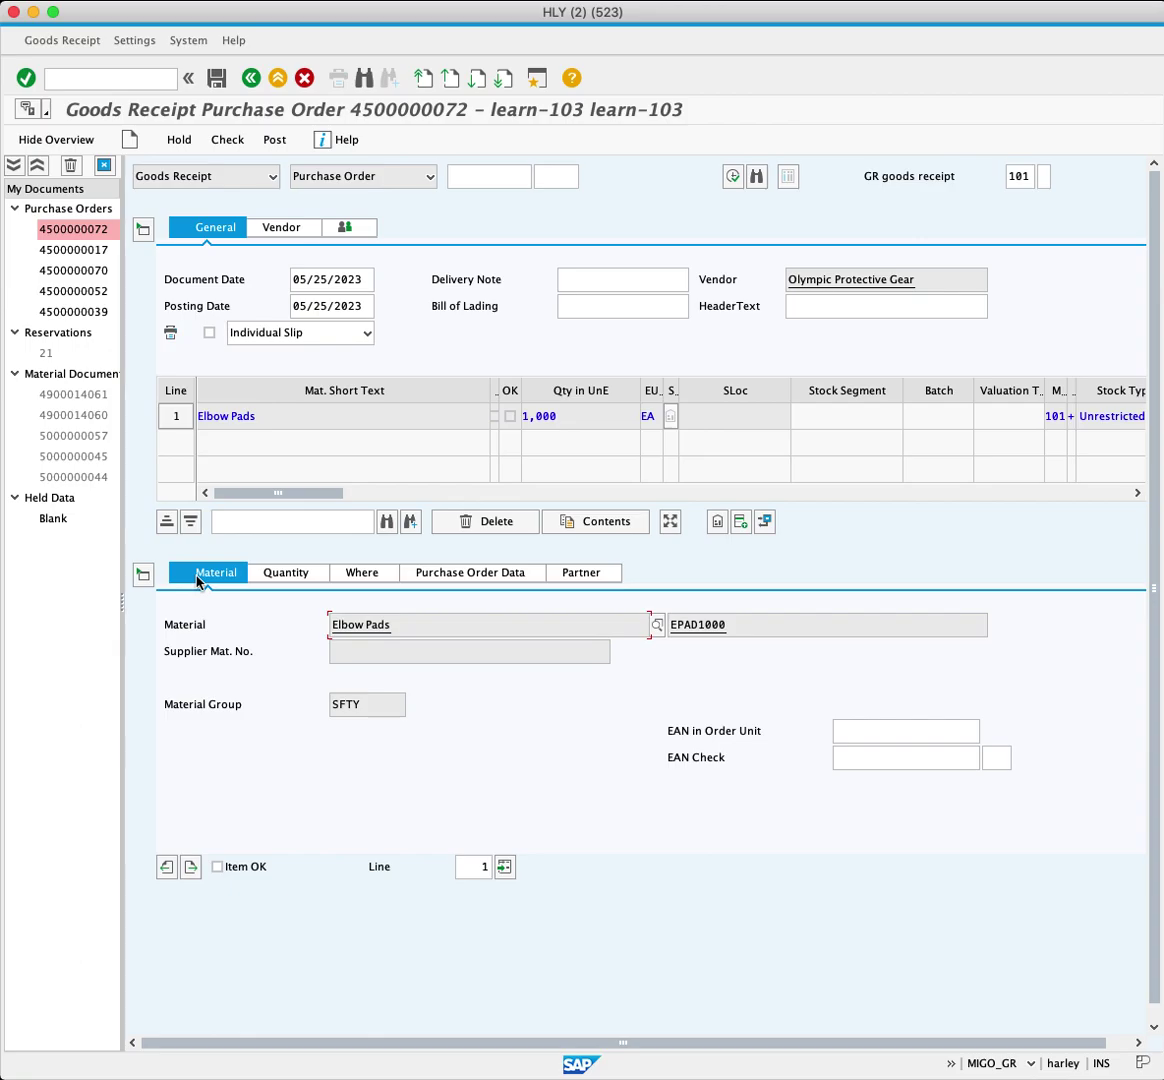
click(786, 624)
click(296, 578)
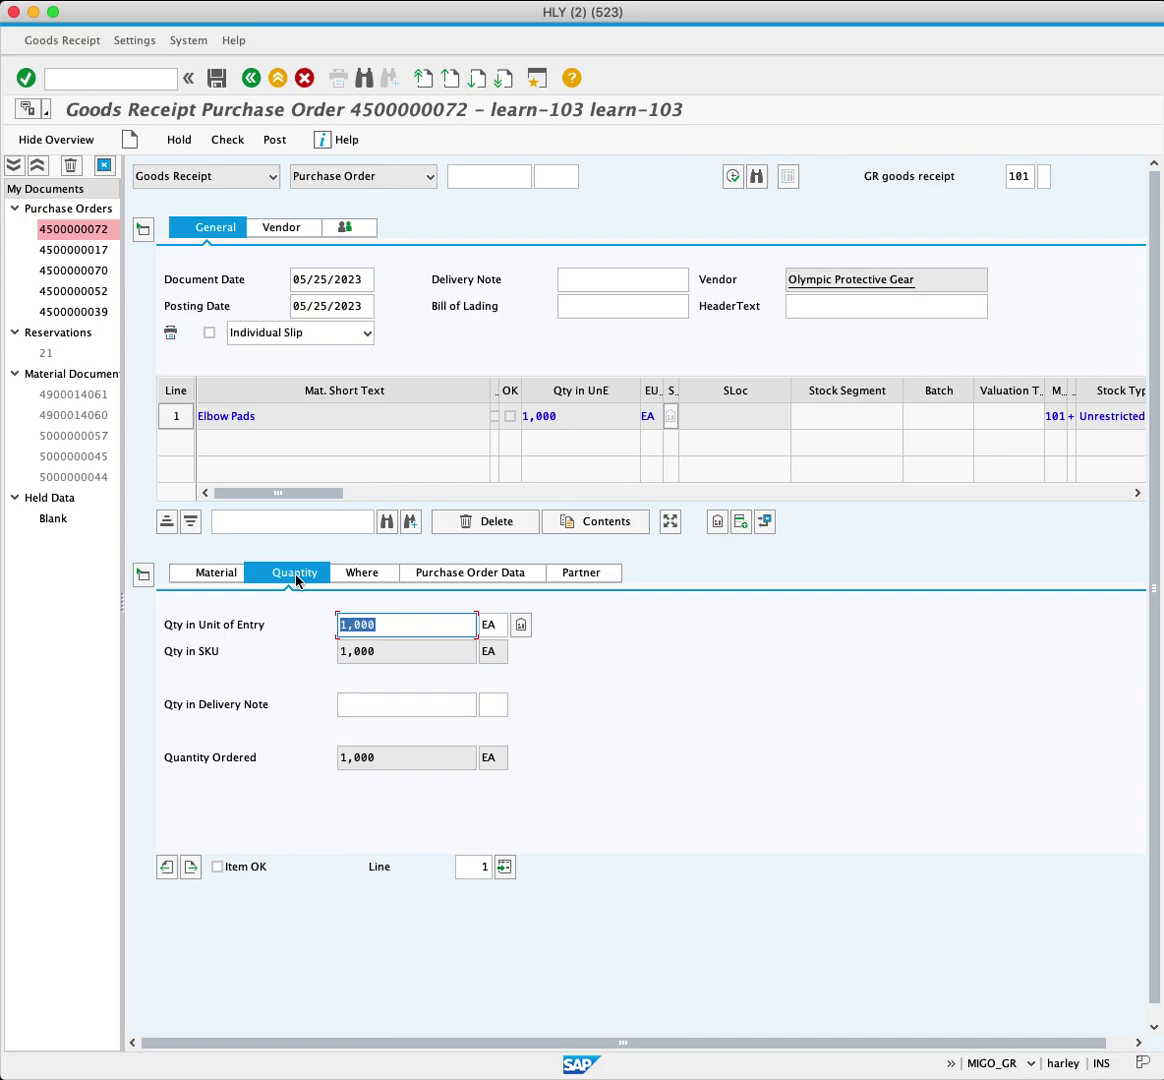
click(407, 655)
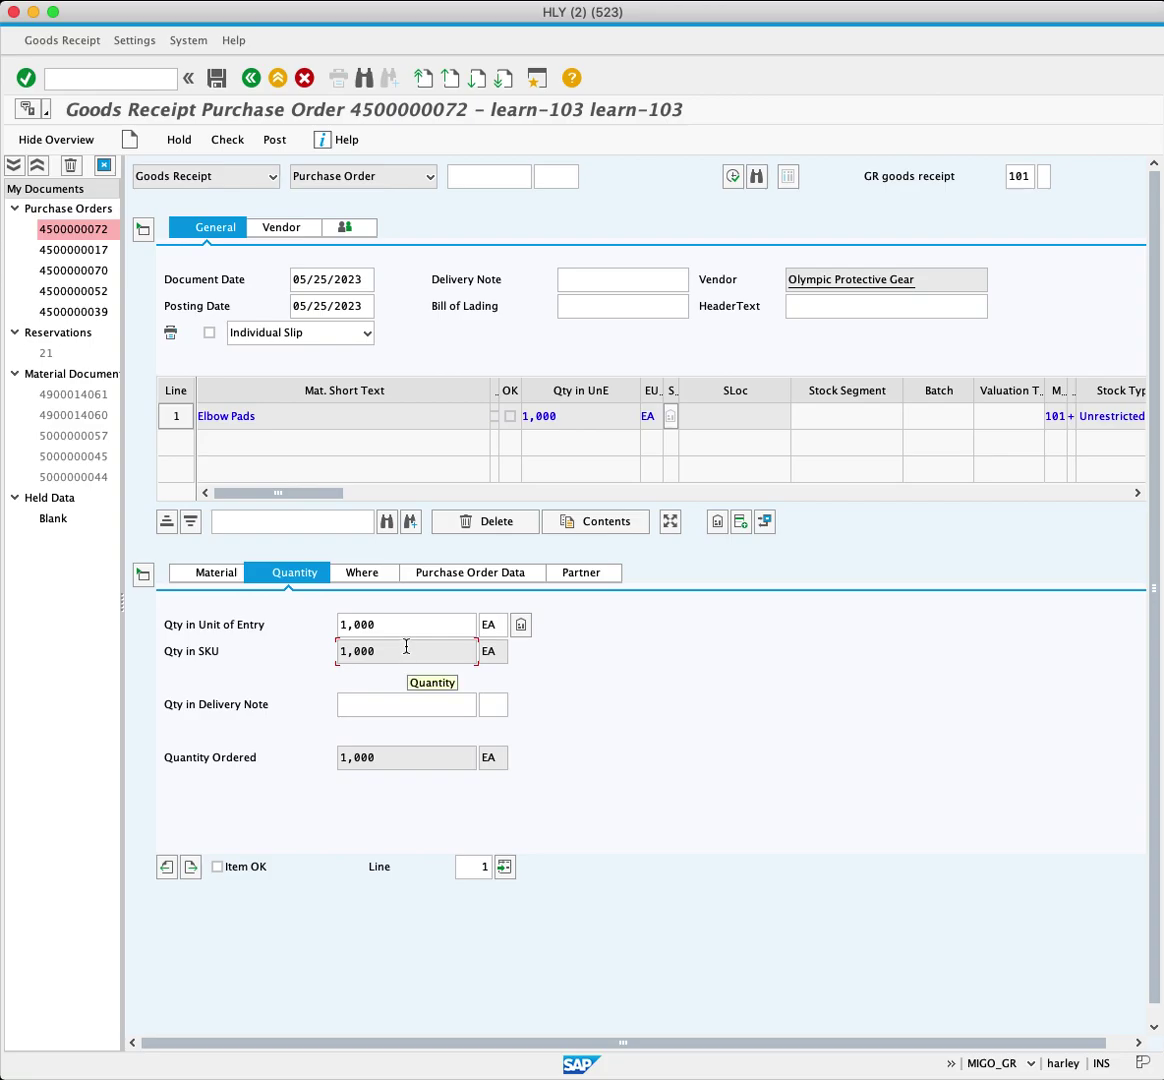
click(412, 627)
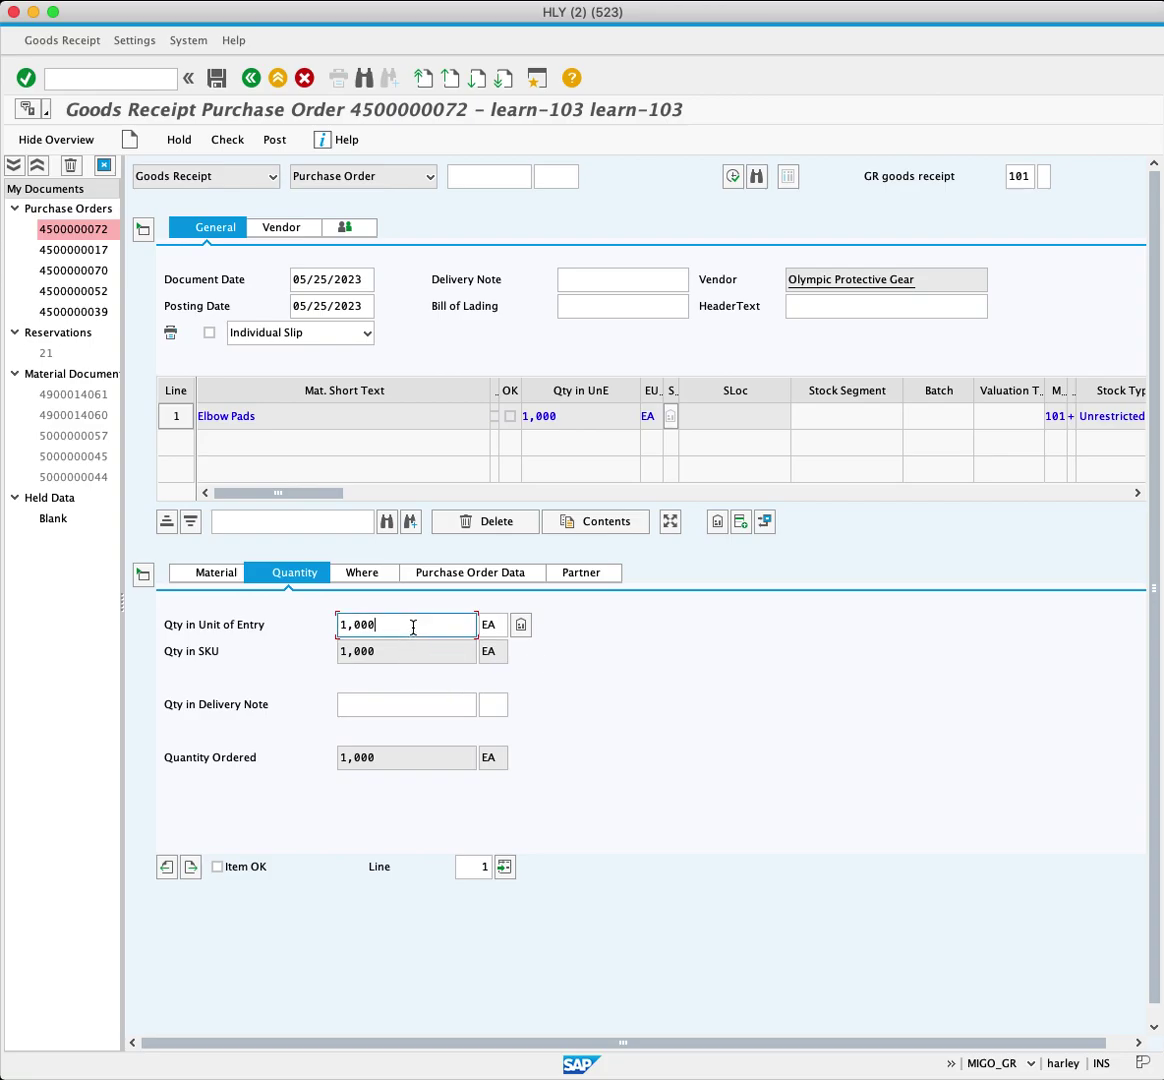
click(398, 706)
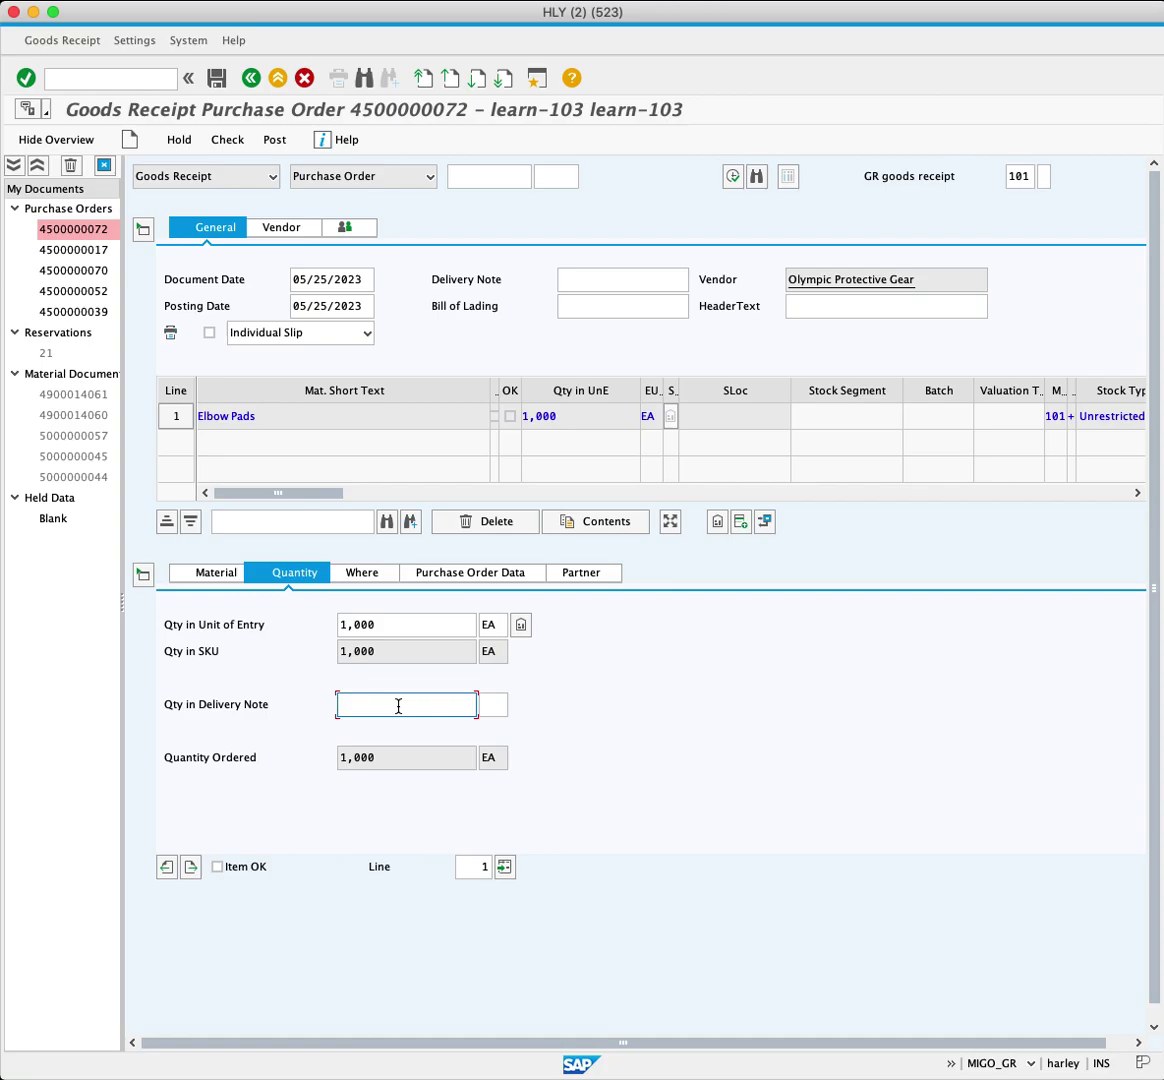
Enter storage location TG00 for the Elbow Pads item at plant MI00 under Where.
click(367, 576)
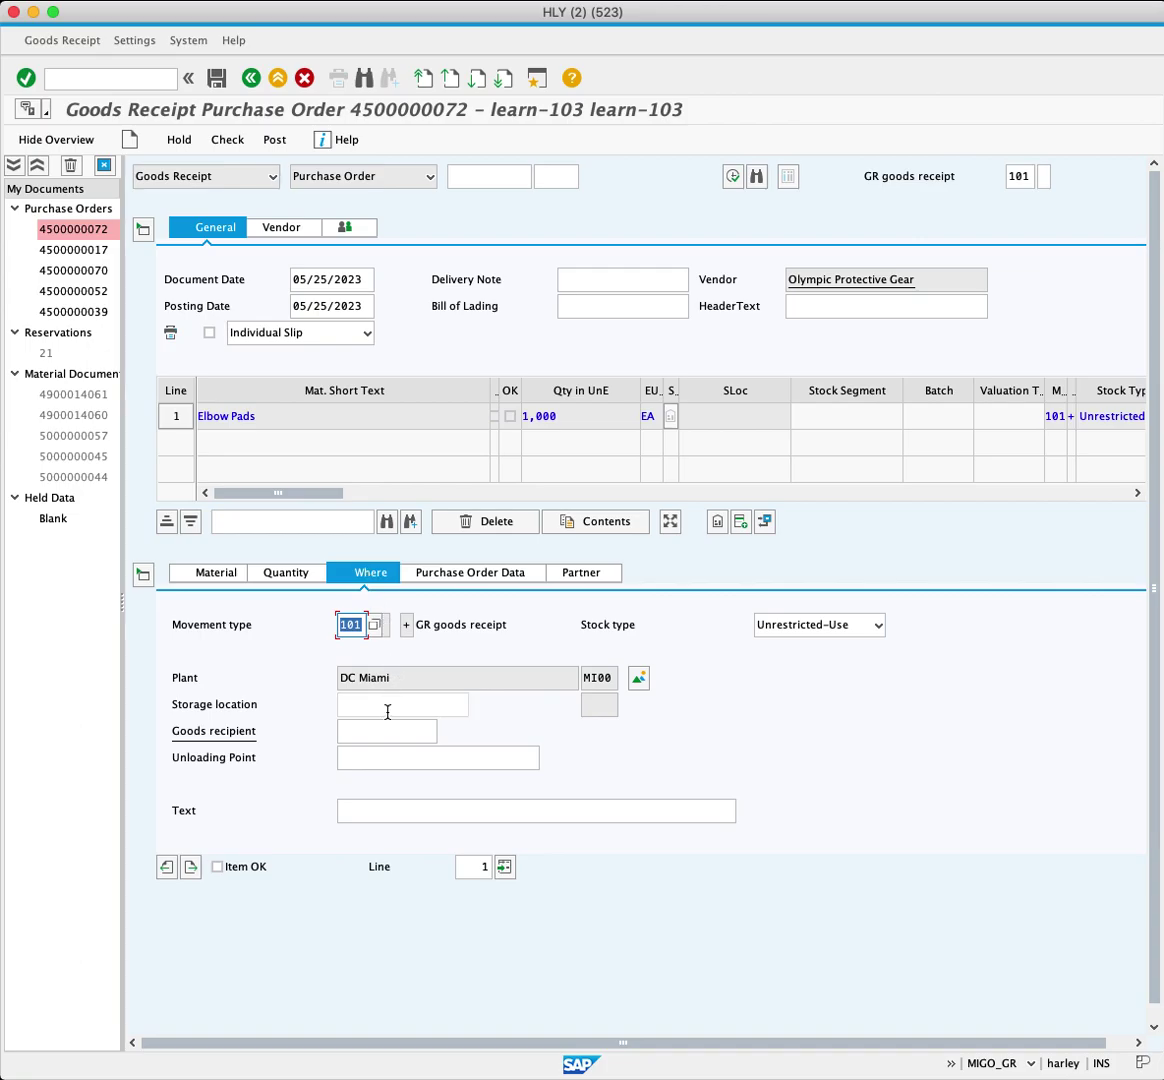
click(387, 712)
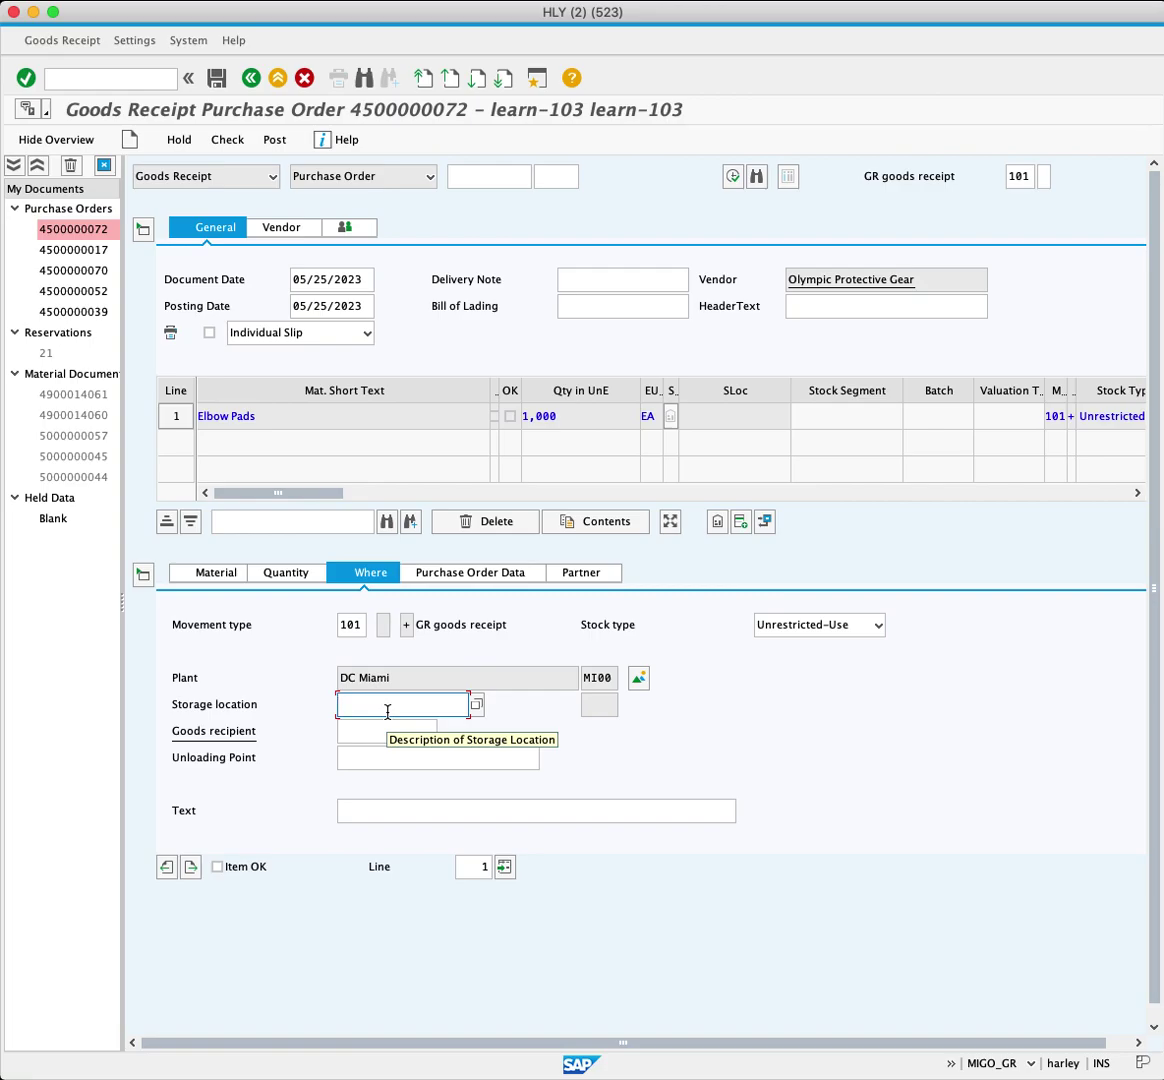
click(613, 681)
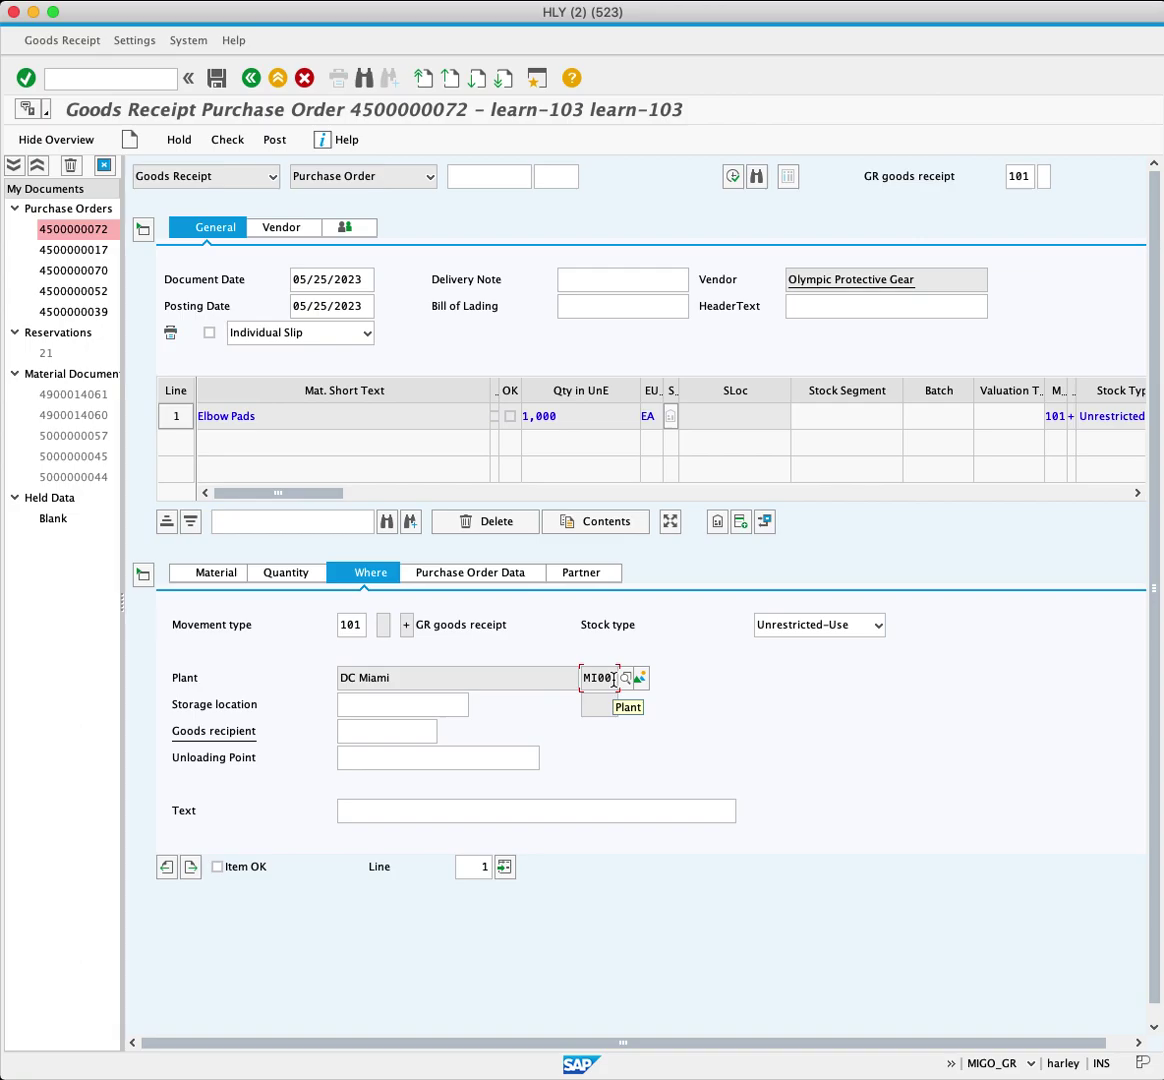
click(396, 713)
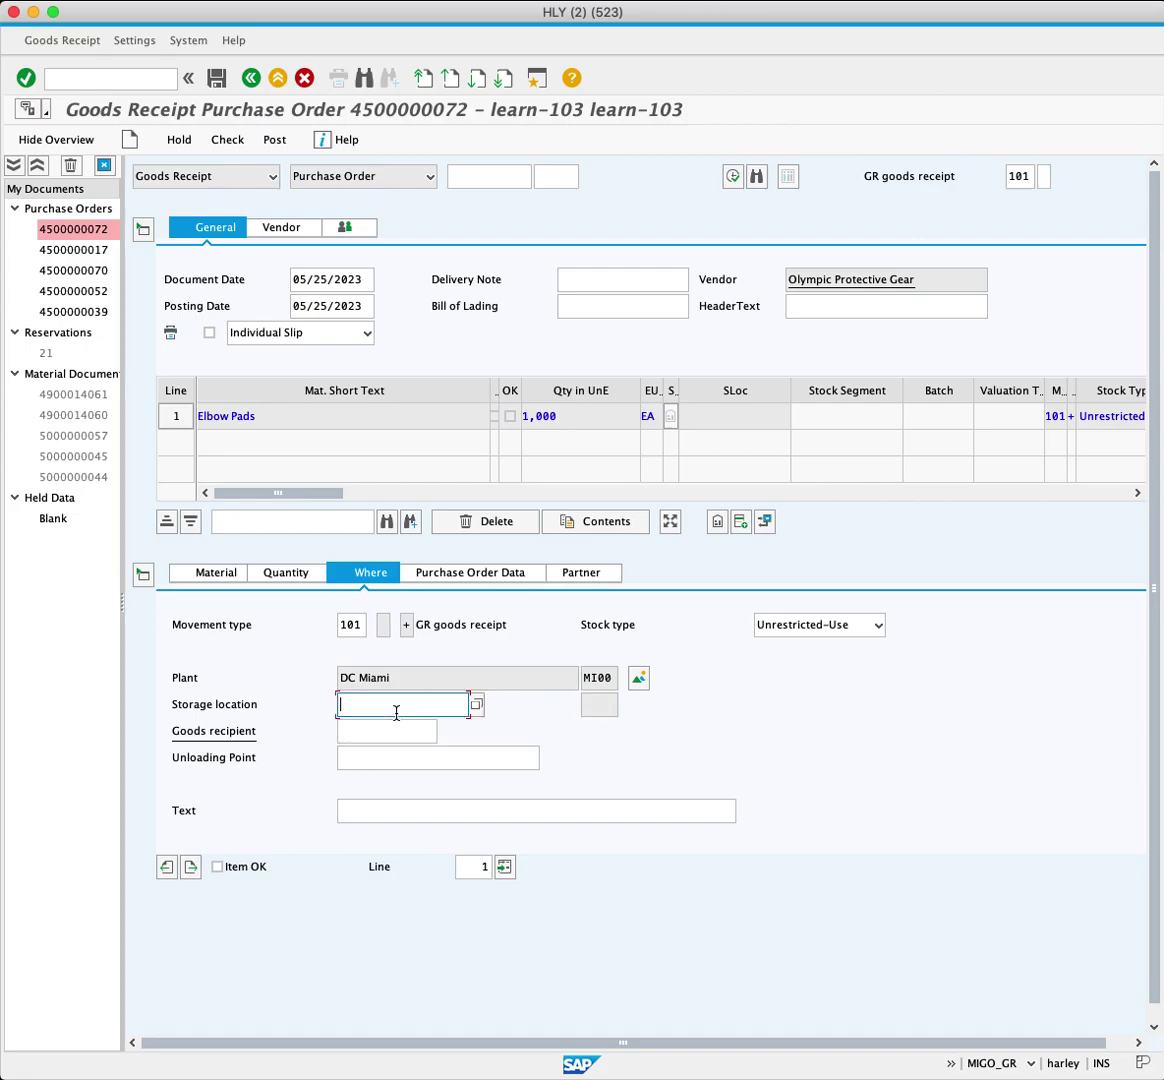
text(TG)
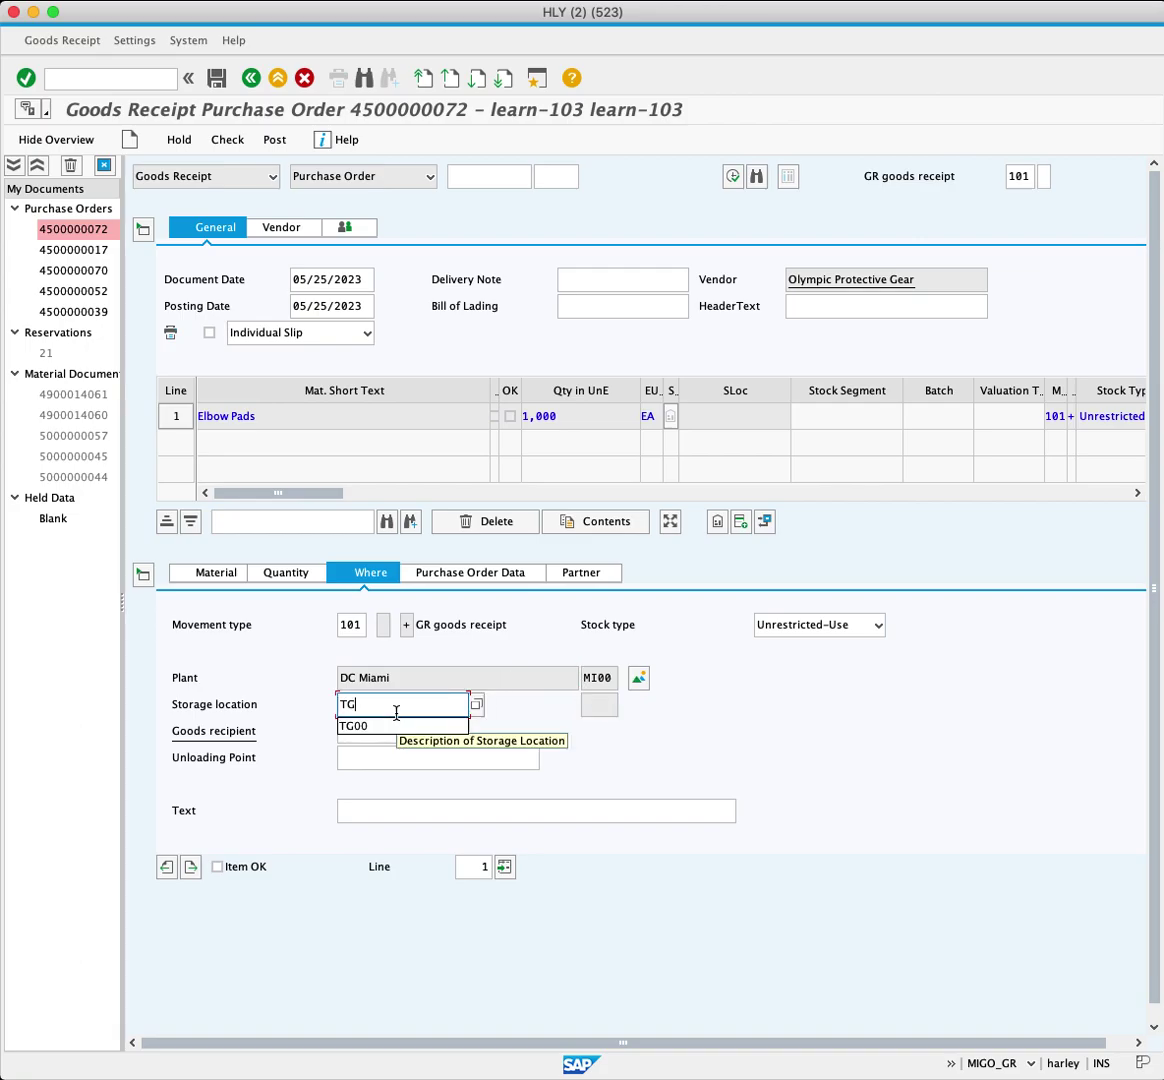
text(0)
text(0)
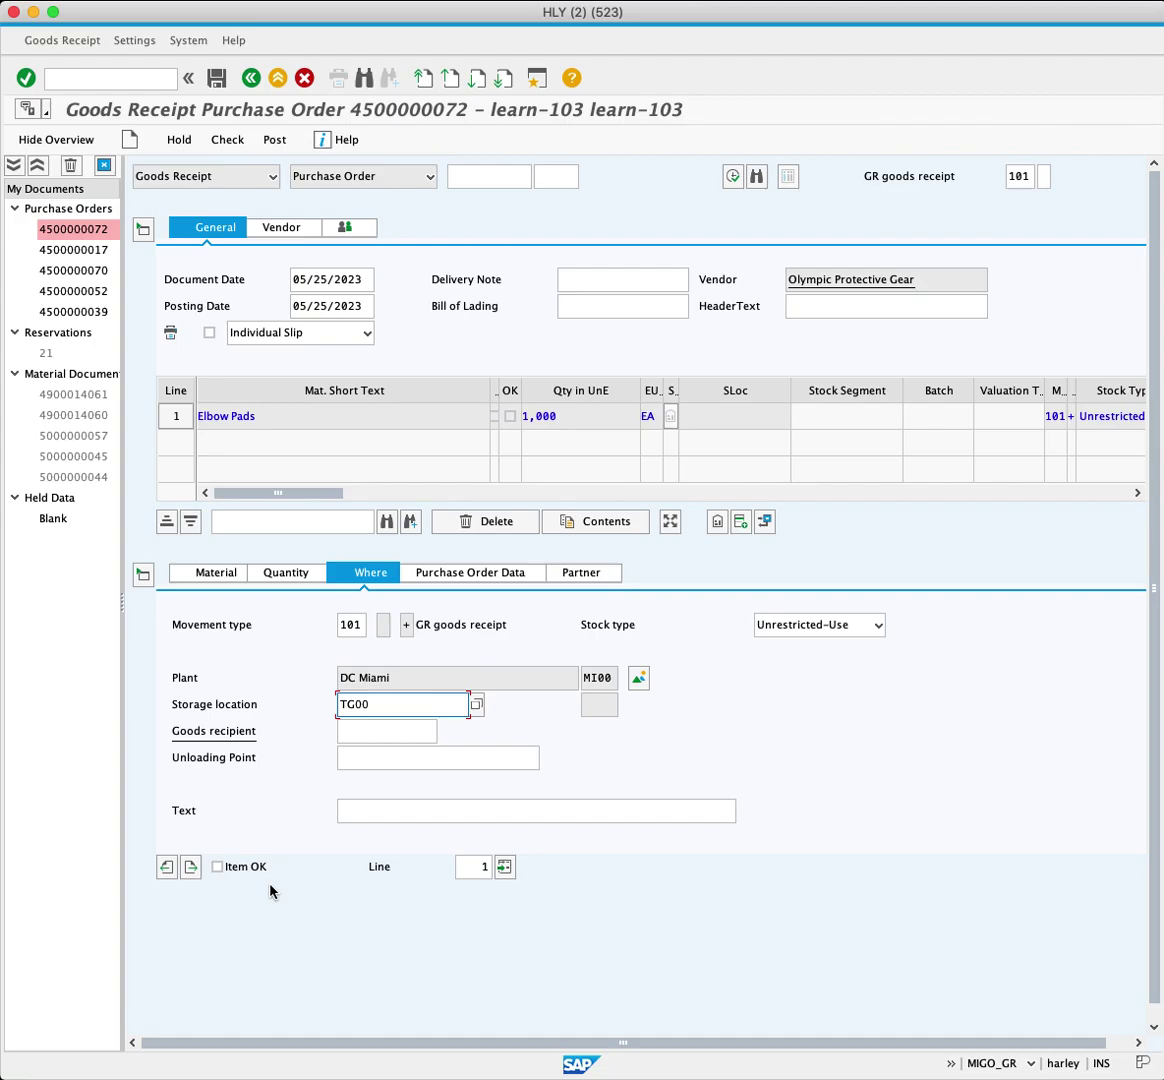
click(216, 868)
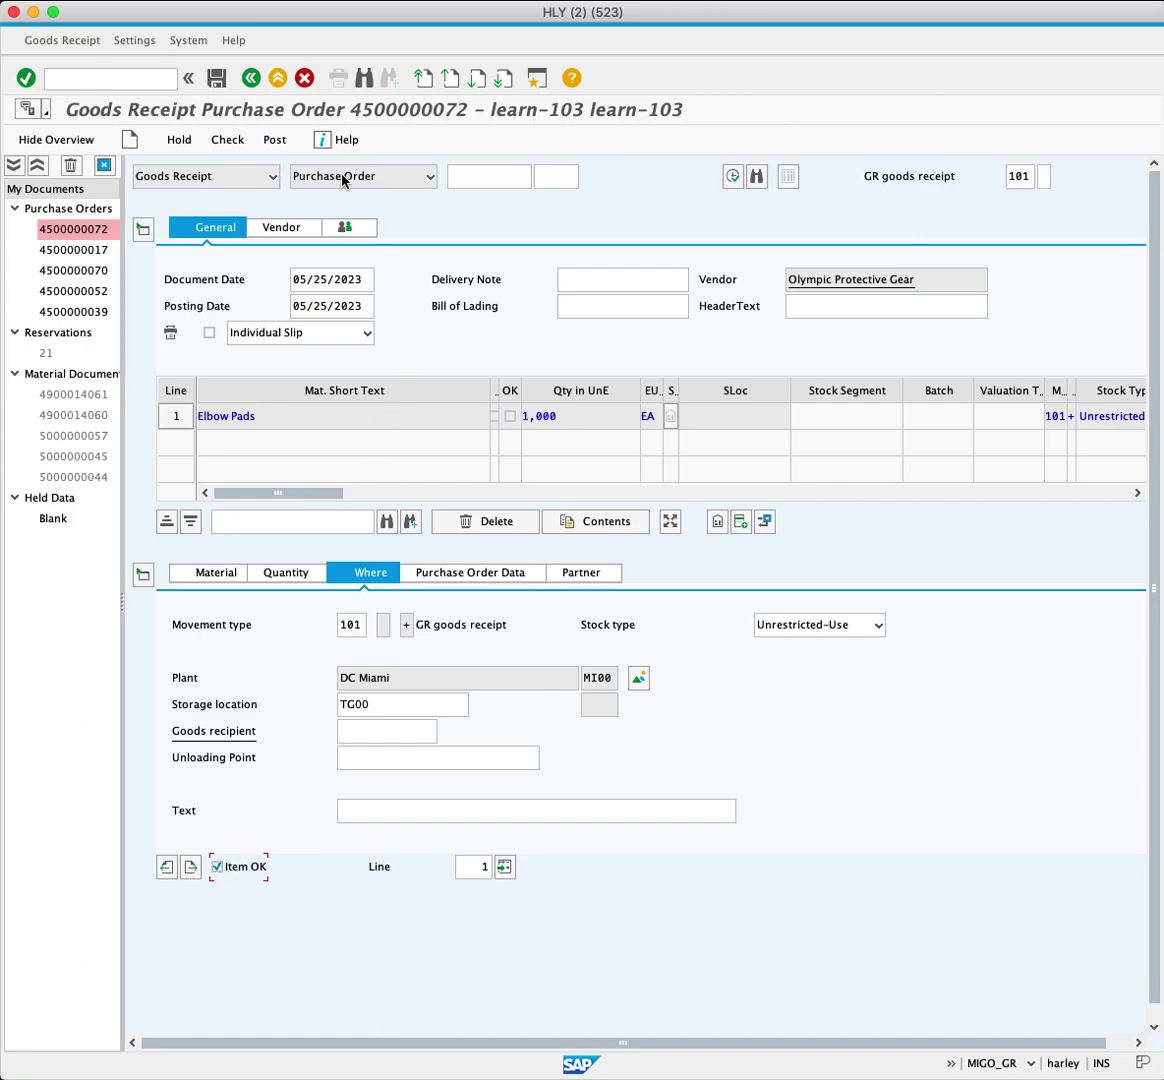
click(285, 150)
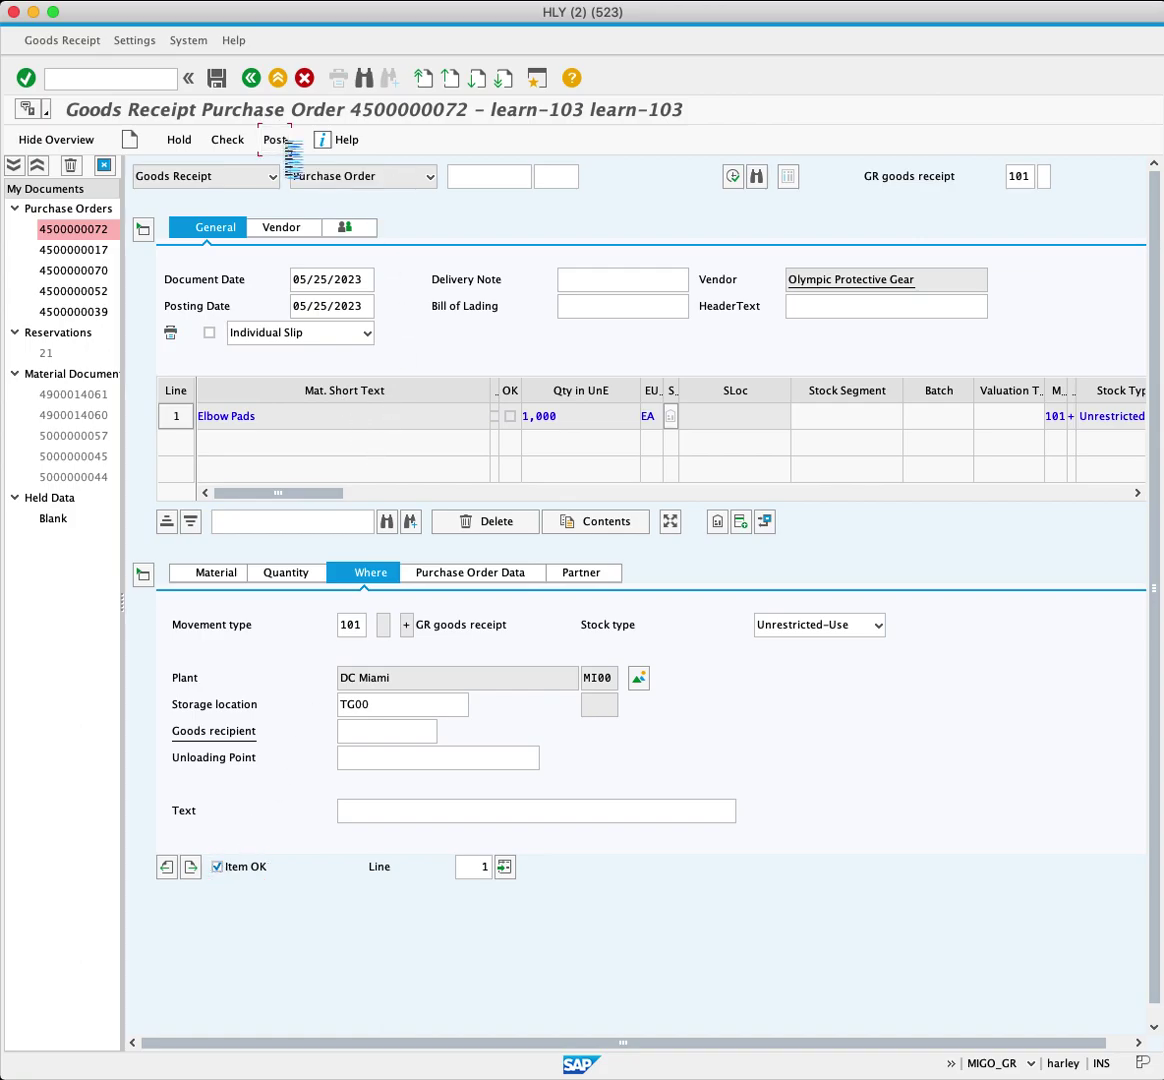